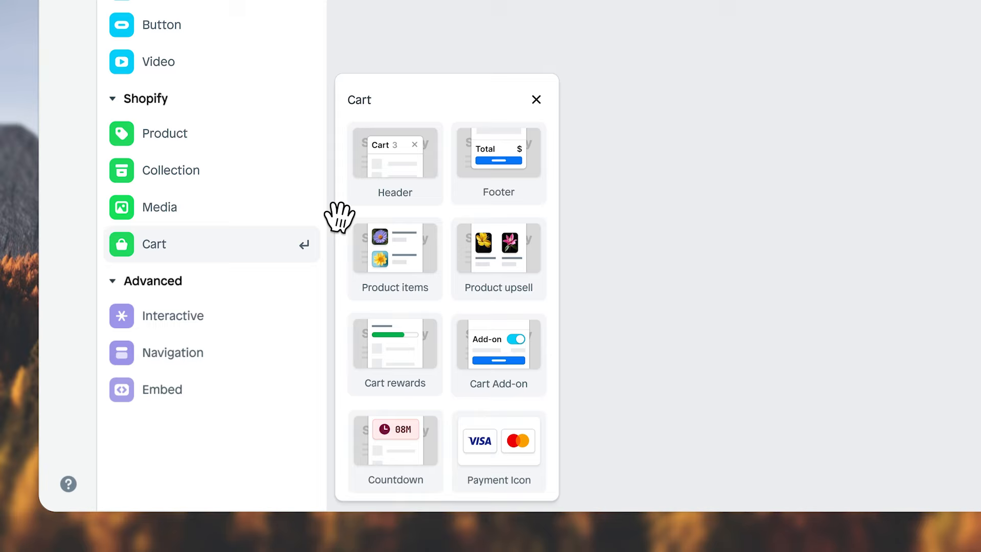
Insert the Header element and a further Shopify cart element into the cart drawer
left_click_drag(416, 114, 980, 37)
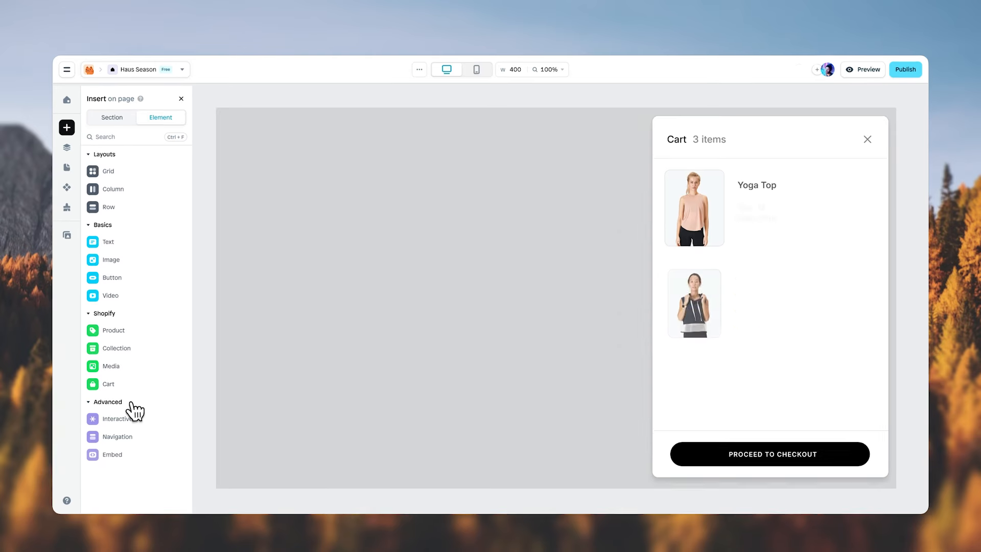
left_click(134, 382)
left_click_drag(214, 372, 776, 134)
left_click(329, 333)
left_click(324, 466)
left_click(324, 398)
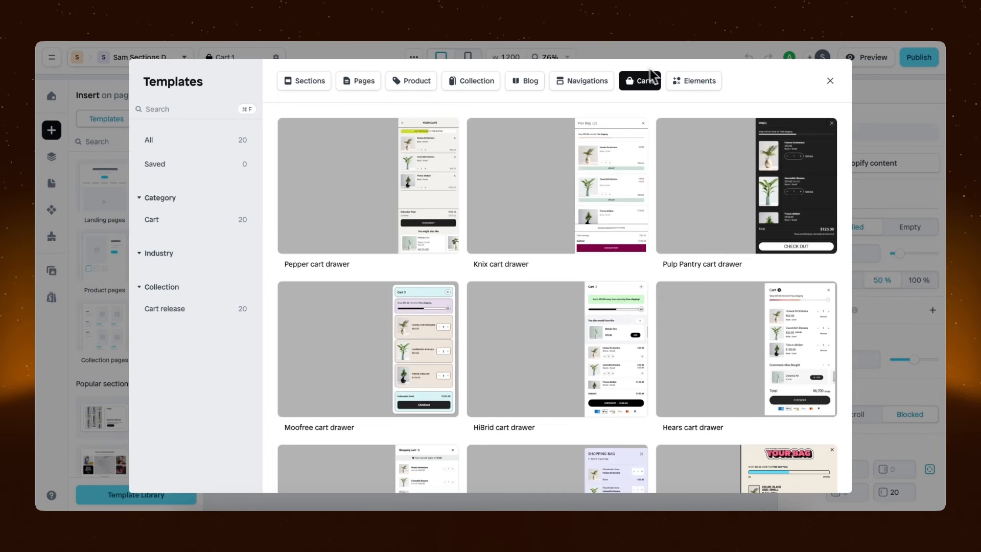
Browse the cart templates and open the HiBrid cart drawer template
scroll(653, 123, "down", 4)
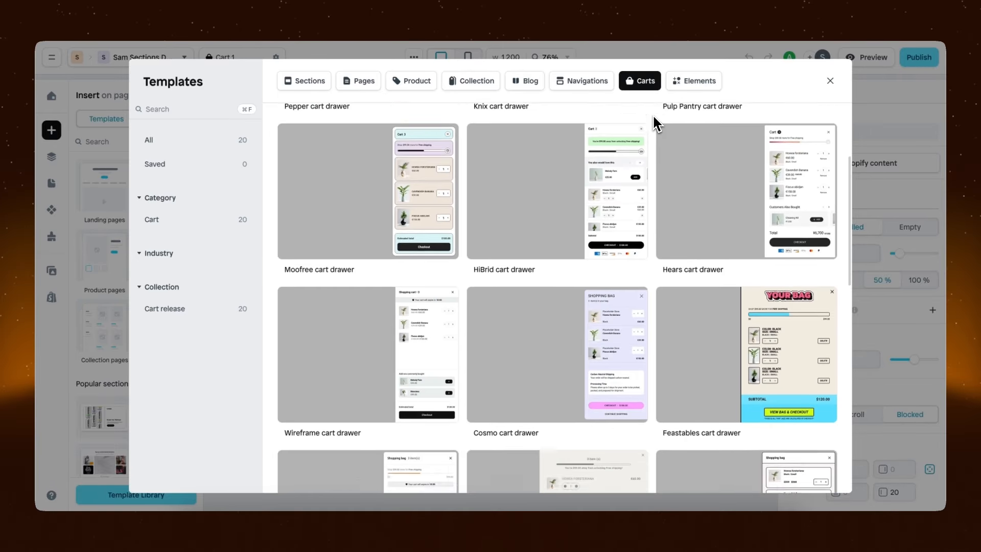
scroll(653, 122, "down", 10)
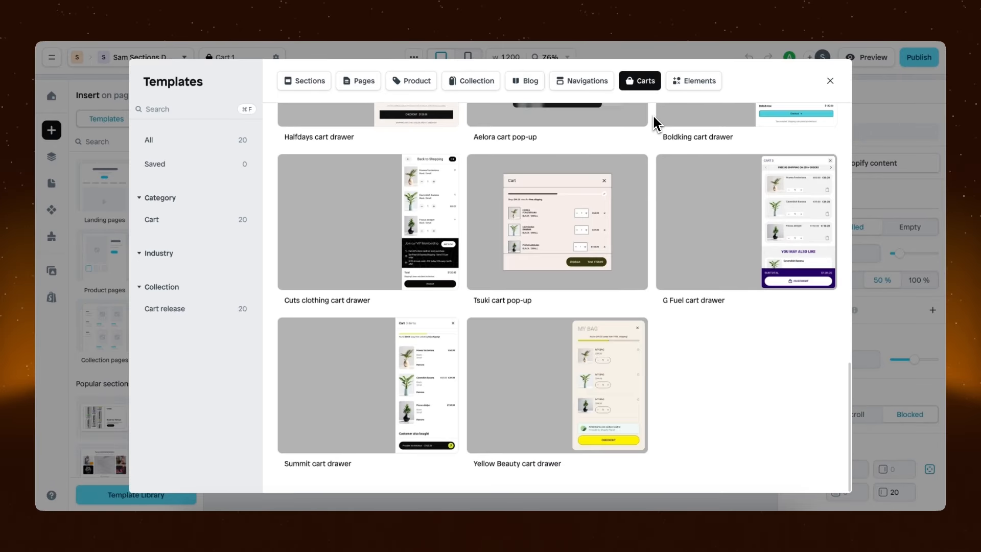
scroll(656, 124, "up", 15)
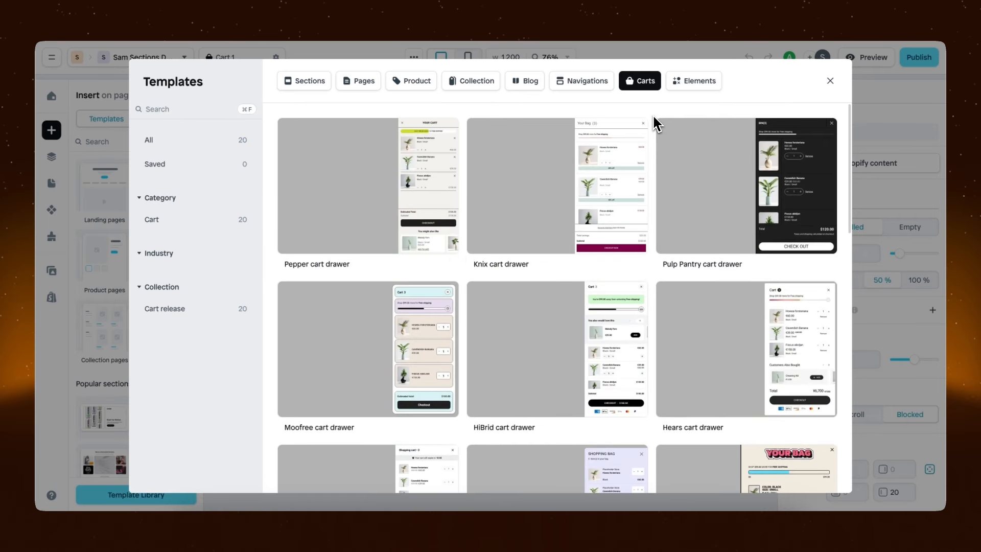
mouse_move(545, 398)
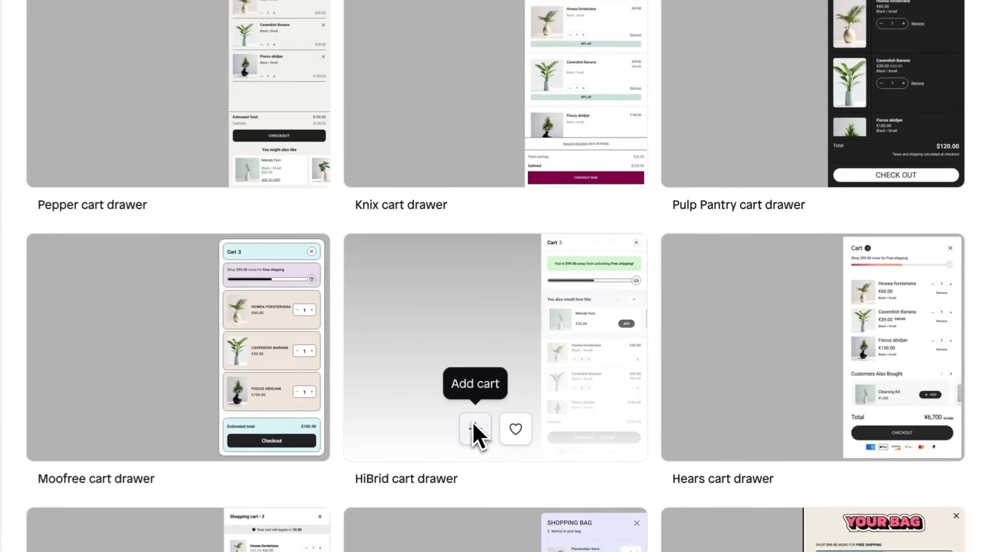
left_click(473, 425)
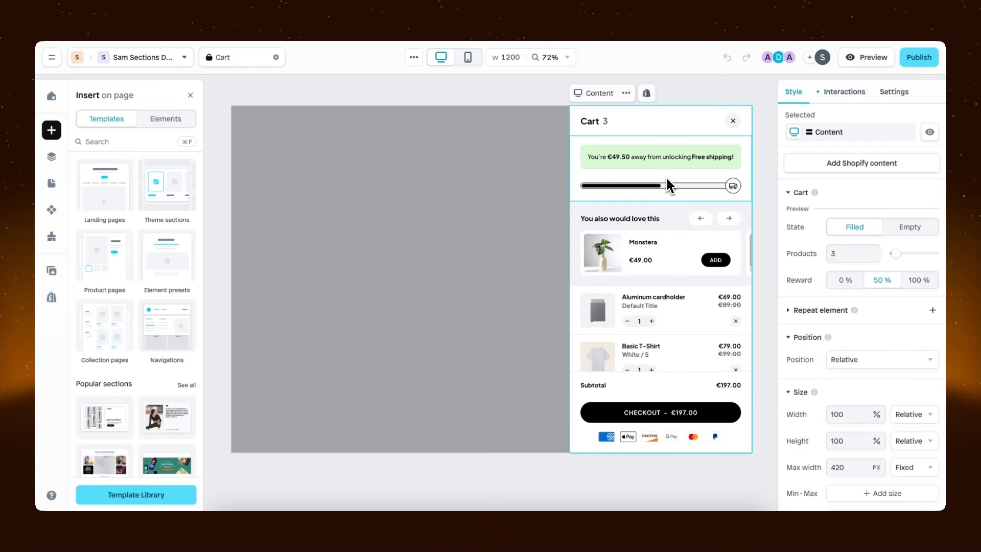
Examine the settings of the cart reward, upsell and cart items elements in the cart drawer
left_click(679, 185)
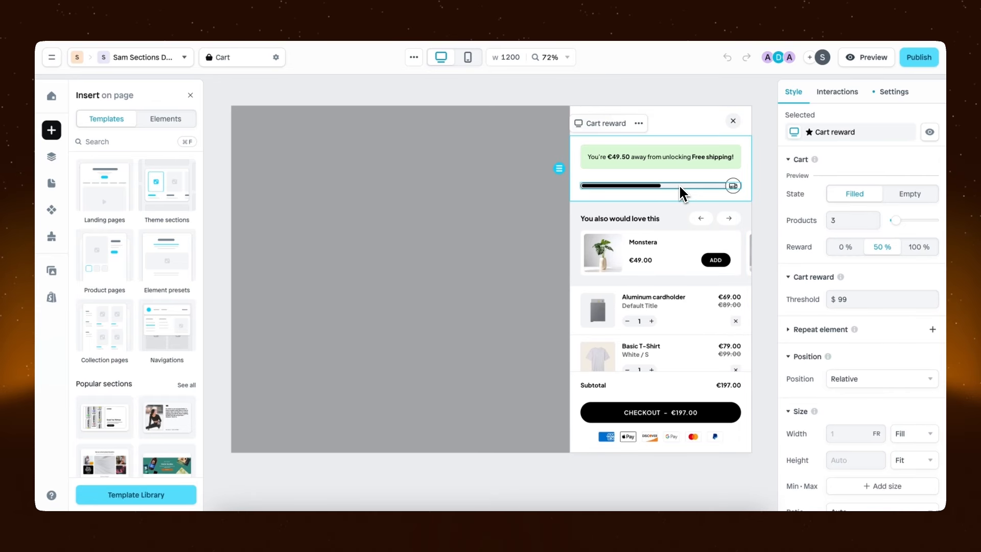
left_click(654, 245)
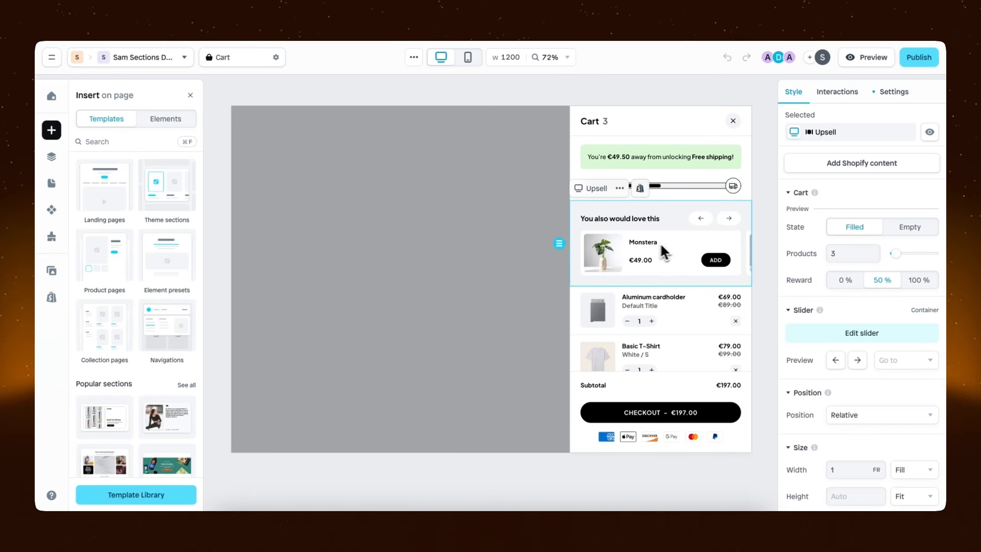
left_click(716, 321)
mouse_move(747, 325)
left_mouse_down()
mouse_move(747, 358)
mouse_move(748, 325)
left_mouse_up()
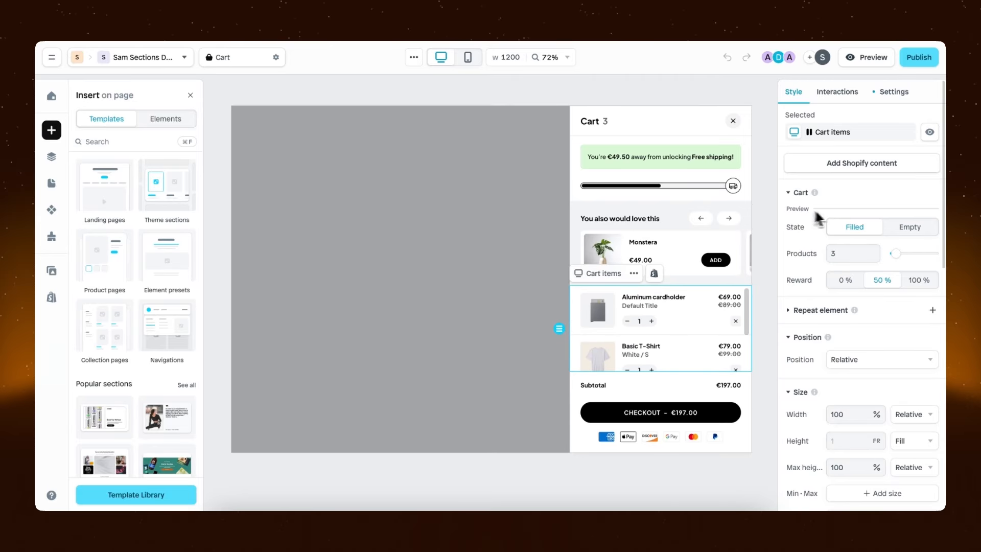
Preview the cart's Empty state, inspect its Shop Now button and return the preview to Filled
left_click(909, 227)
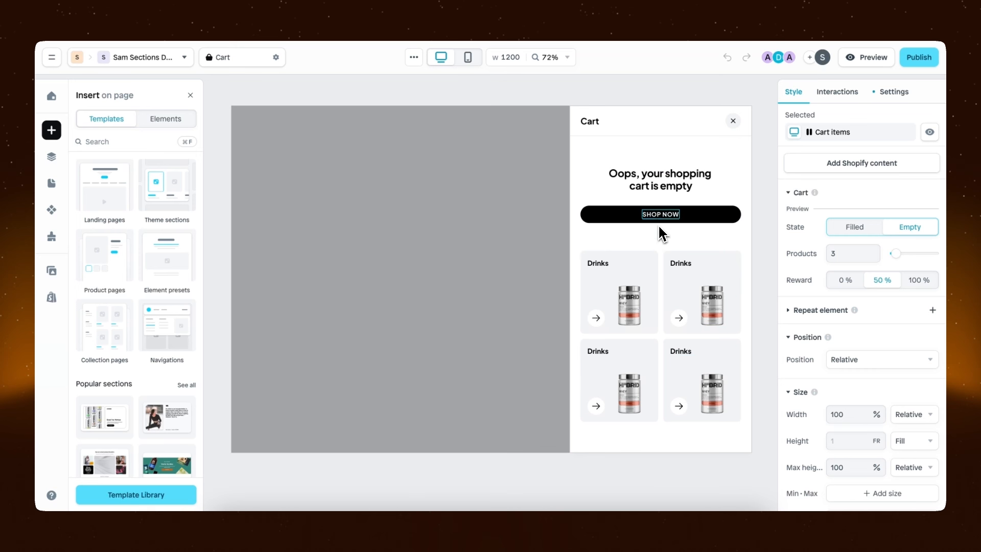
left_click(693, 218)
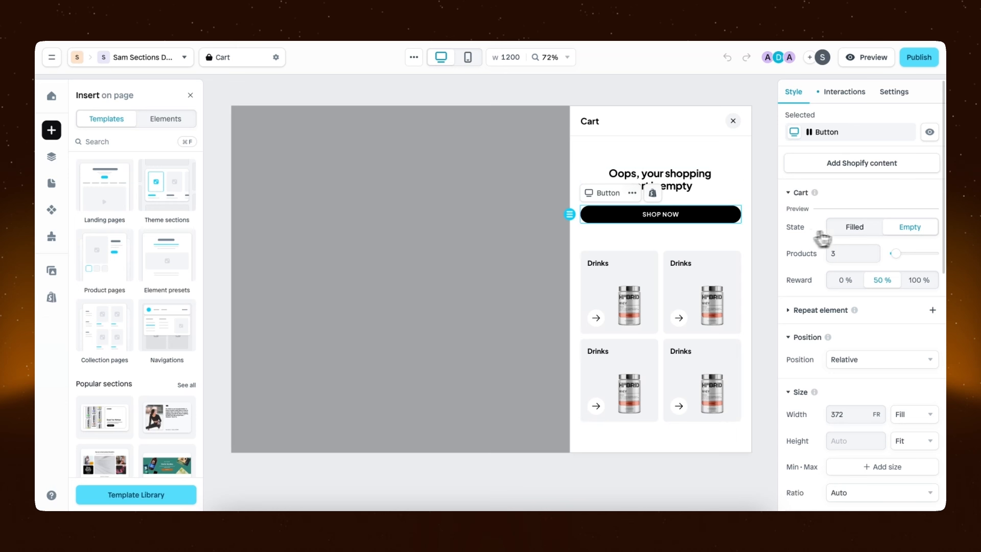
left_click(856, 228)
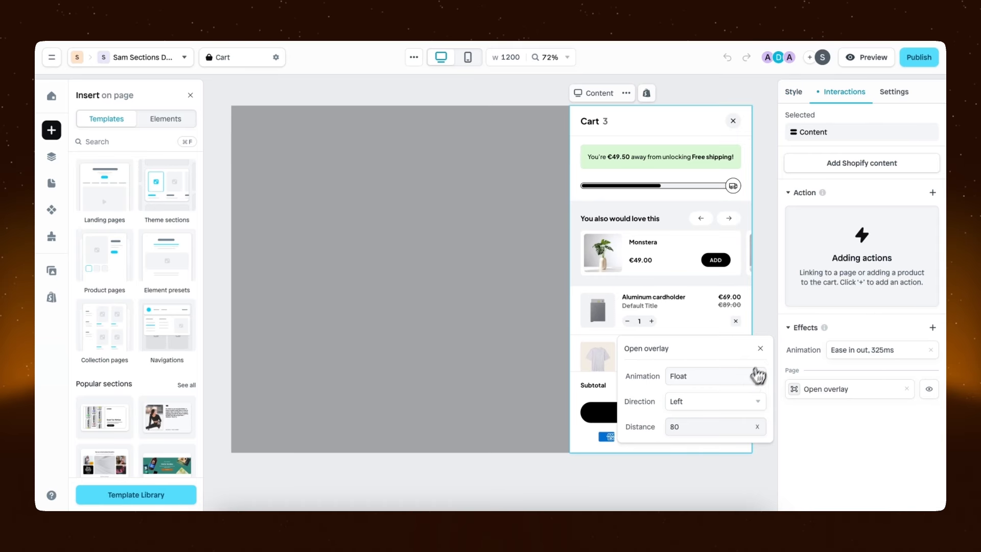
Examine the animation choices of the content's Open overlay effect, then inspect the cart reward element
left_click(751, 376)
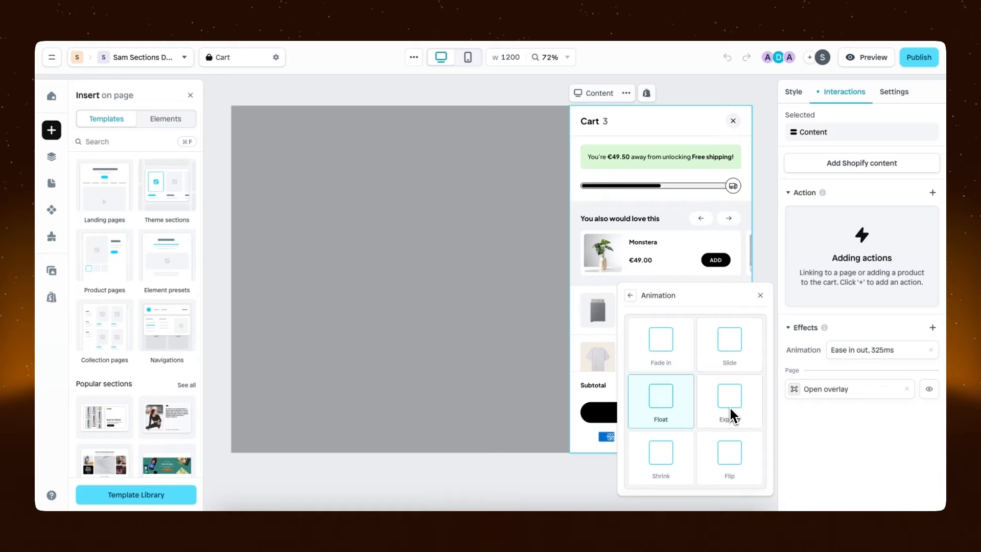
left_click(705, 194)
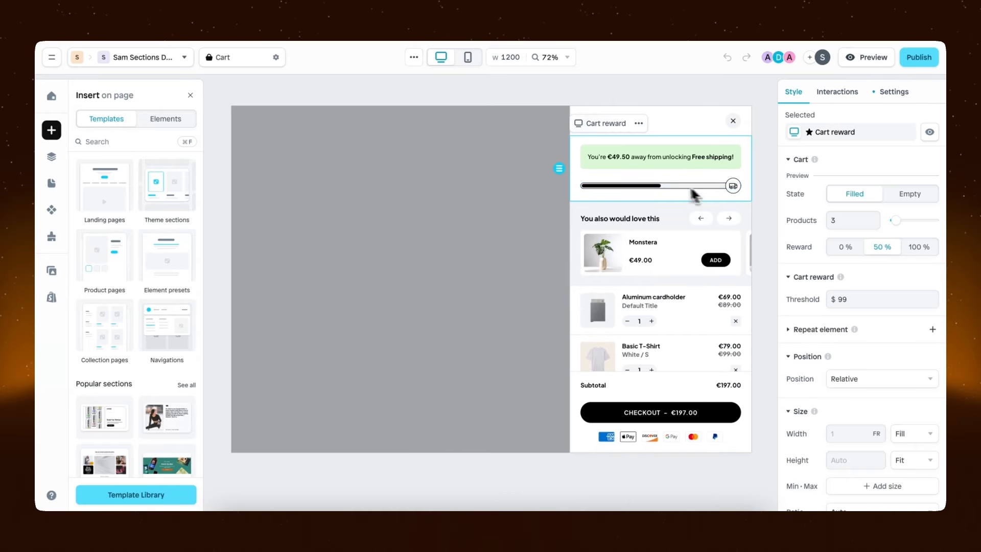
left_click(649, 190)
scroll(801, 245, "down", 3)
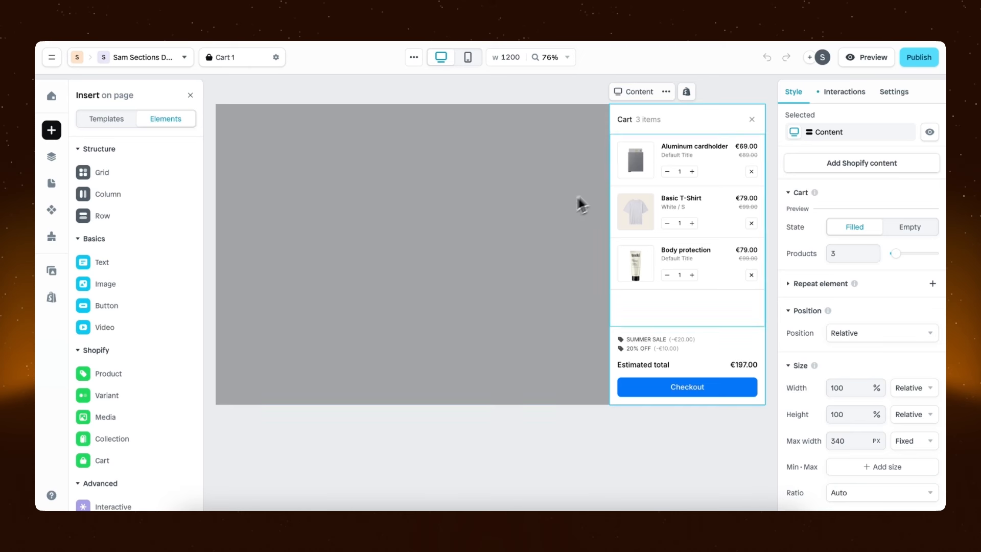
Inspect the header and cart items sections of the Cart 1 layout
left_click(683, 132)
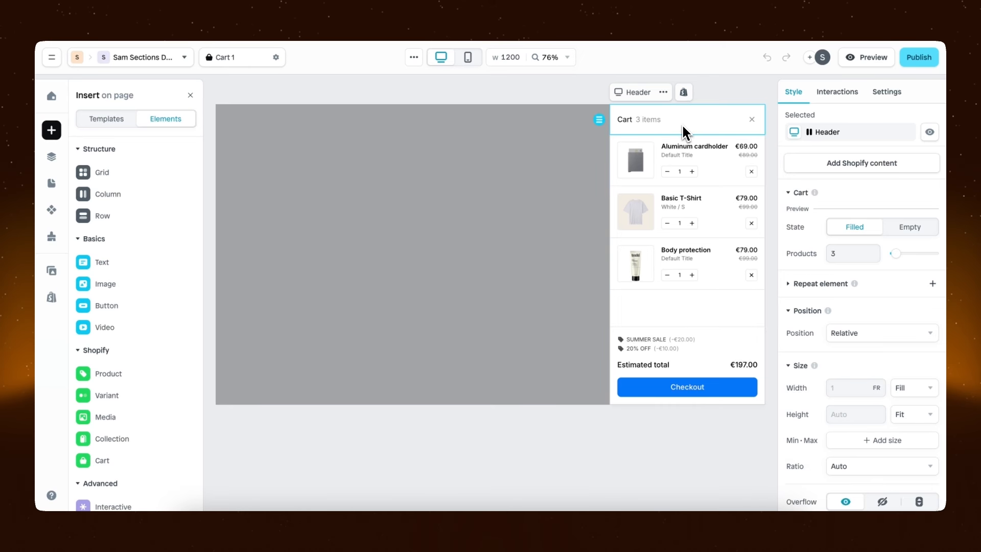
left_click(700, 322)
left_click(706, 292)
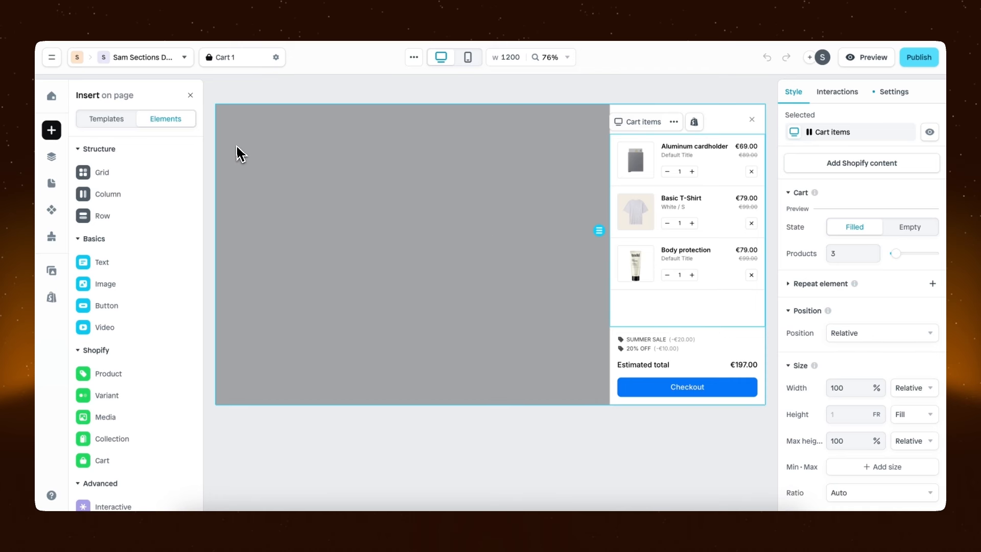
Insert a Product upsell element and a Cart reward element into the Cart 1 drawer
mouse_move(182, 467)
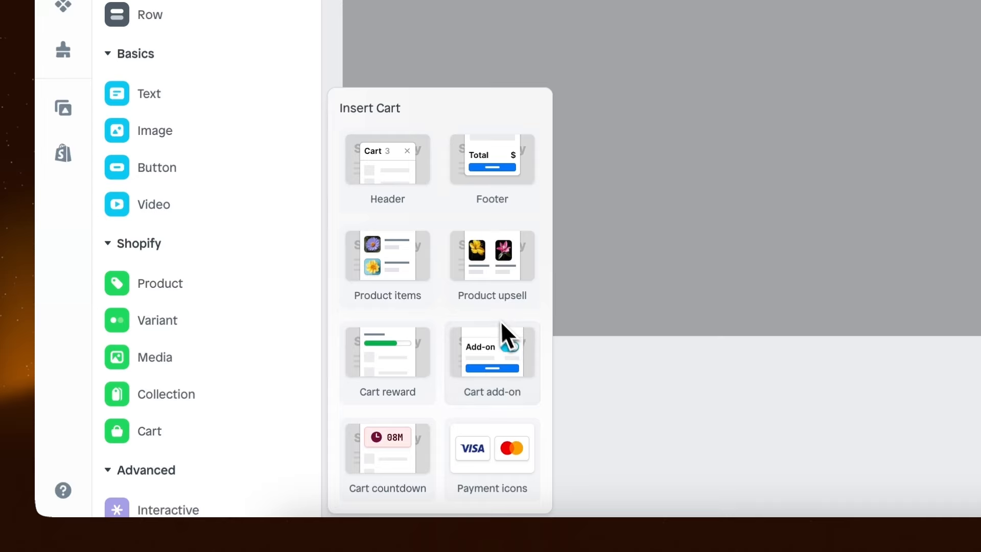
left_click_drag(491, 287, 621, 257)
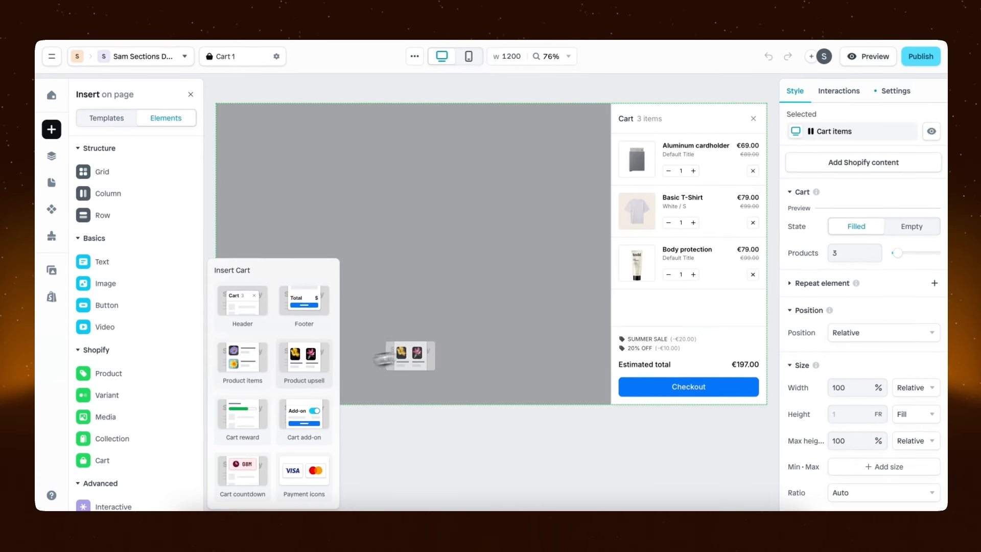
left_click_drag(384, 358, 632, 339)
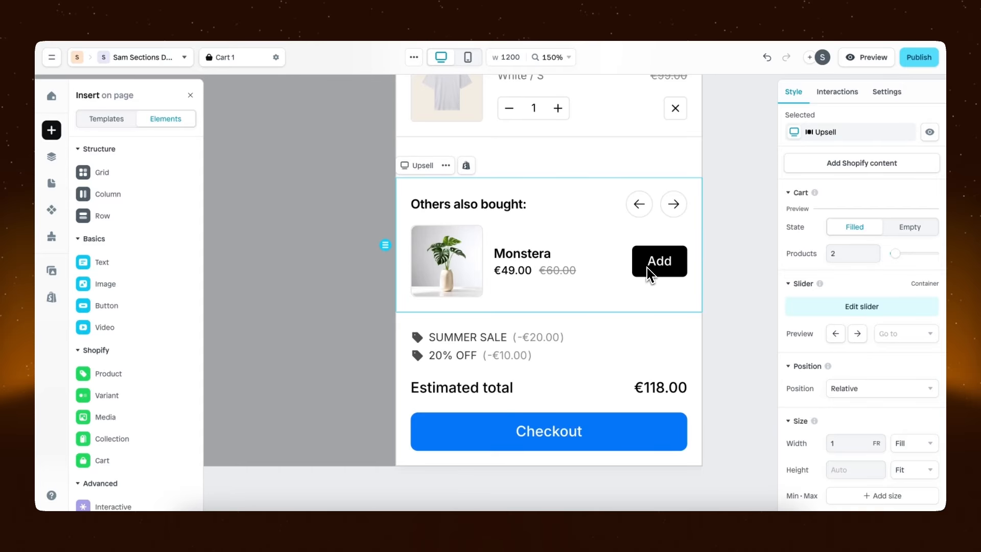
Preview the upsell slider's products forward and back, then inspect its slides
left_click(857, 335)
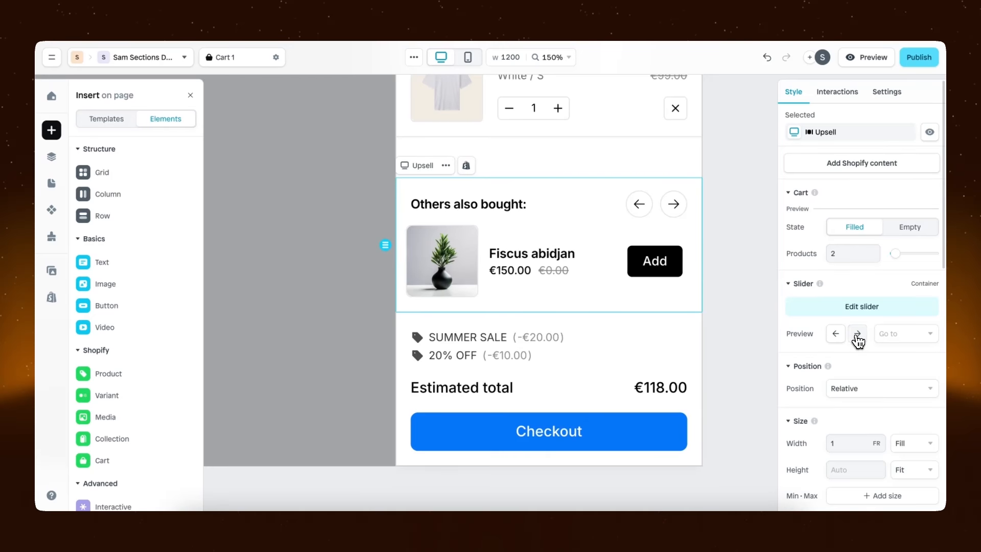
left_click(857, 334)
left_click(835, 335)
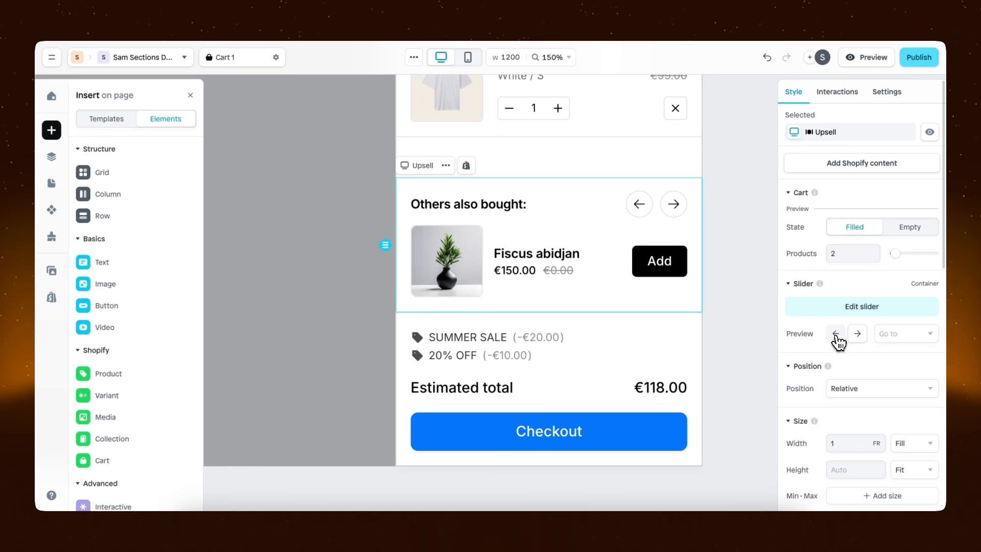
left_click(836, 335)
left_click(576, 262)
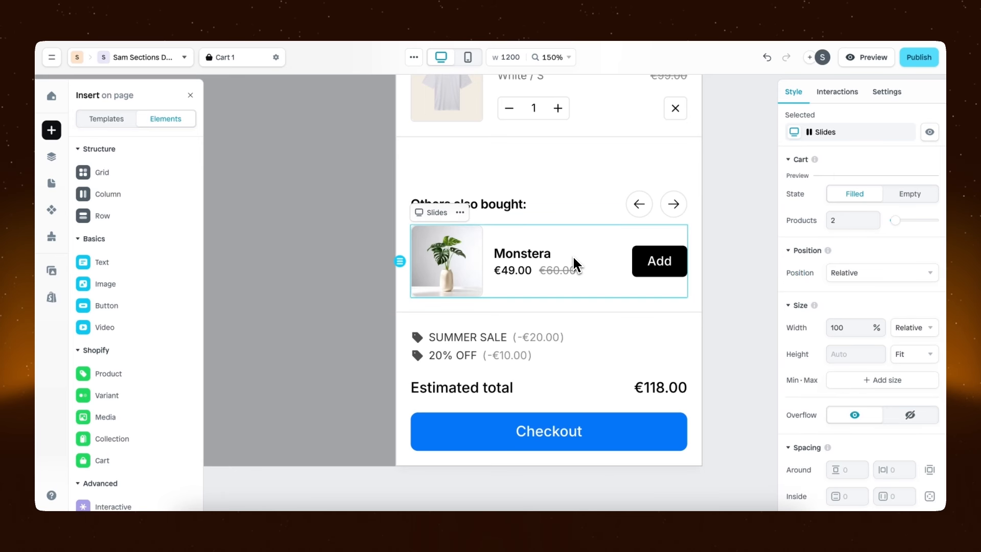
left_click(578, 216)
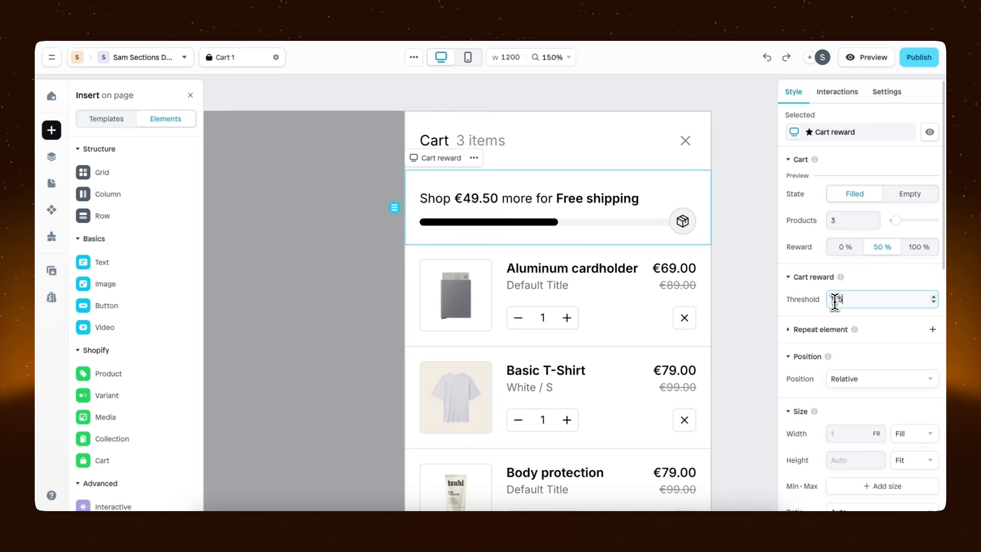
Set the cart reward threshold to $50, preview the reward at 0 %, 50 % and 100 %, and select its reward icon
left_click(842, 249)
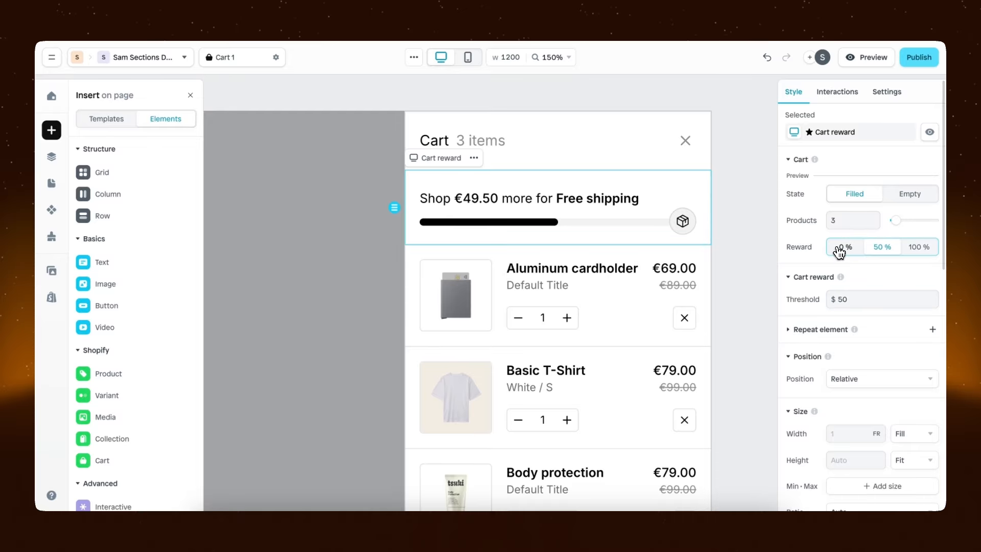
left_click(877, 251)
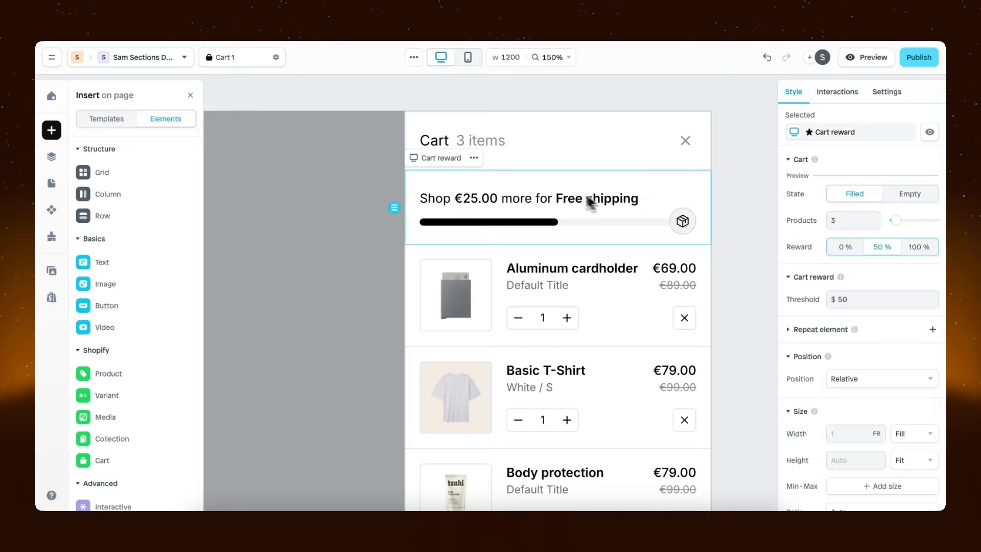
left_click(919, 249)
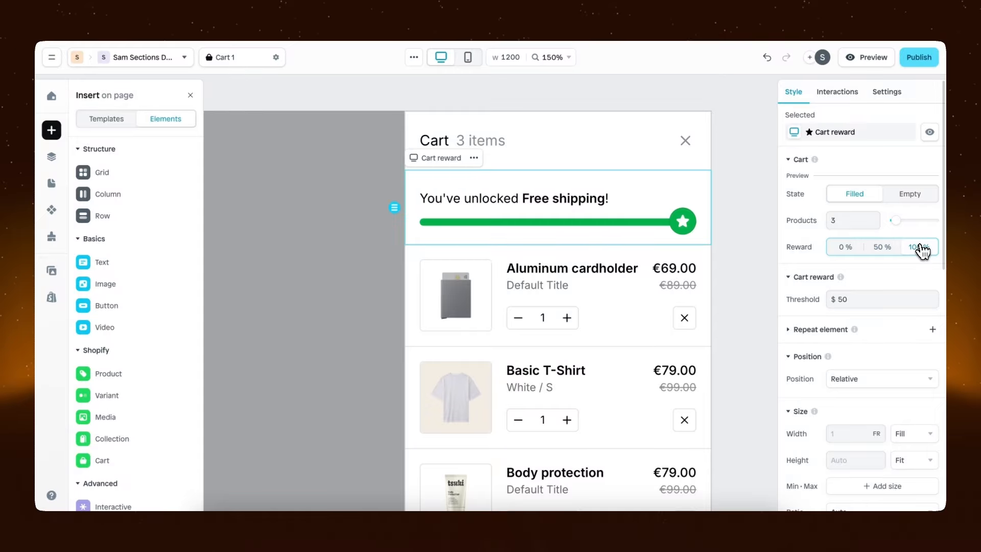
left_click(683, 220)
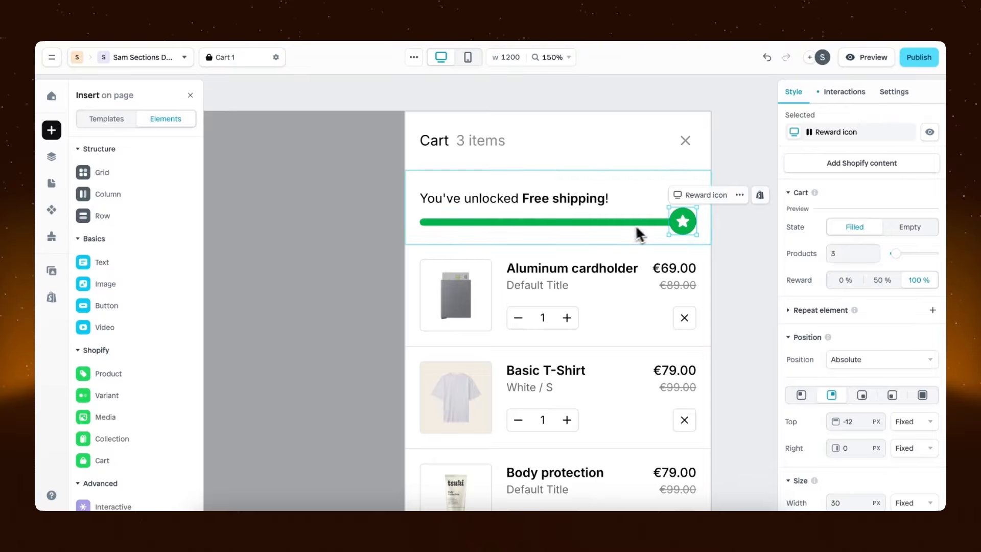
left_click(684, 222)
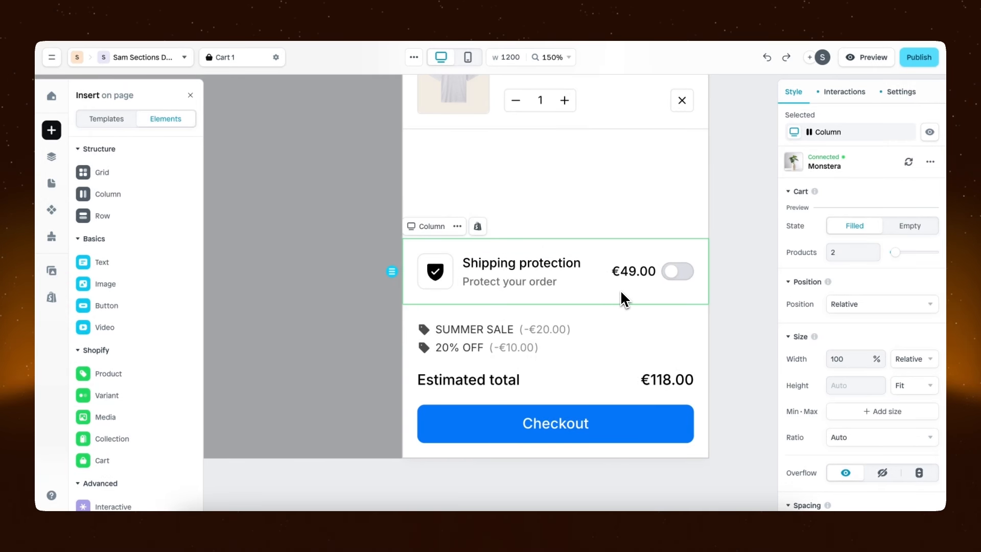
Open the replacement choice for the product connected to the Shipping protection add-on
left_click(907, 173)
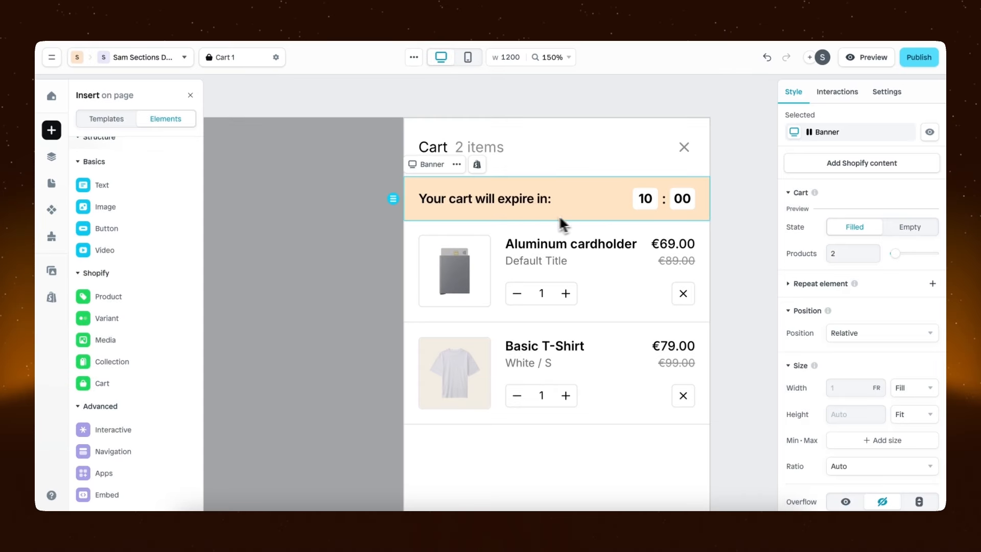
Review the cart countdown's ending settings, trying Reset on Yes and returning it to No
left_click(649, 197)
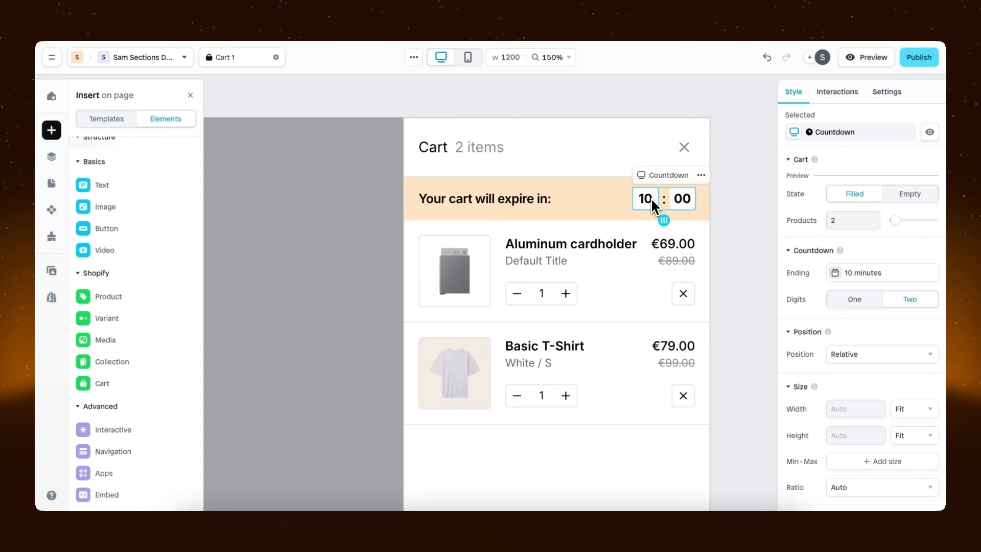
left_click(883, 279)
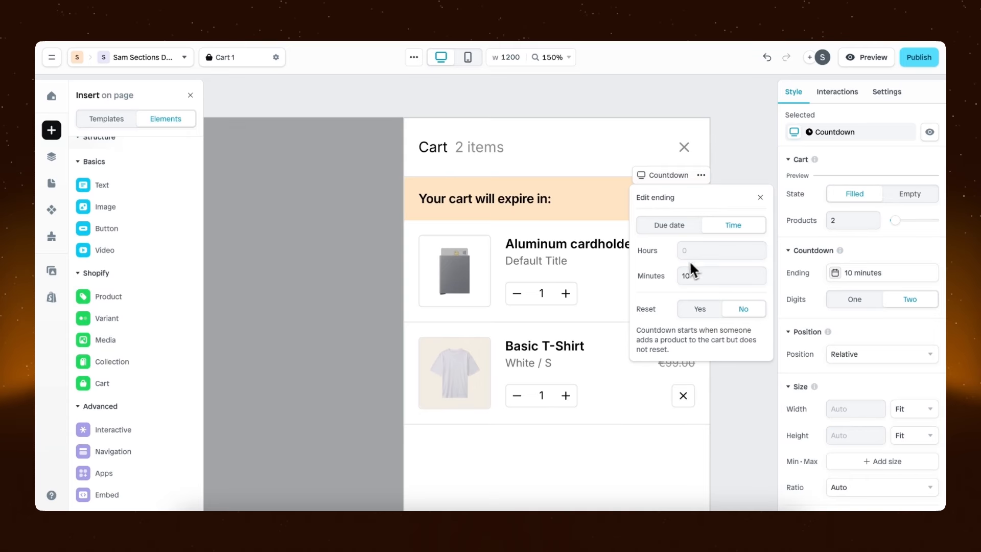
left_click(708, 319)
left_click(740, 317)
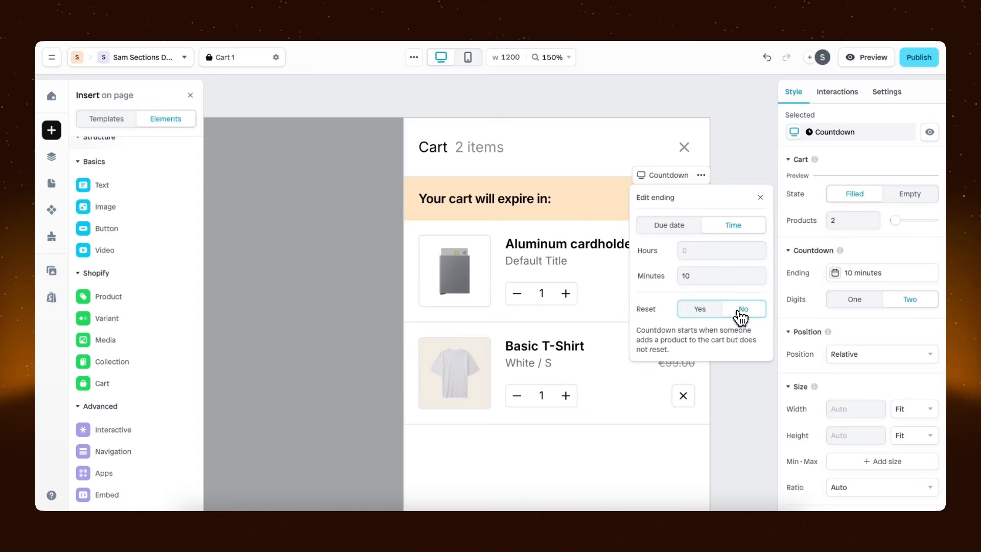
left_click(760, 197)
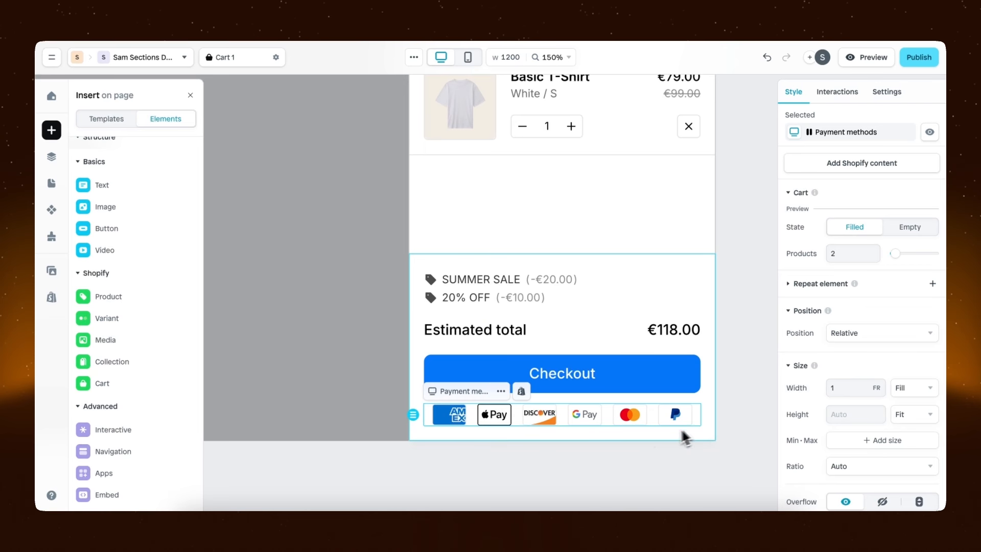
Inspect the Google Pay icon in the payment methods row below the checkout button
left_click(591, 422)
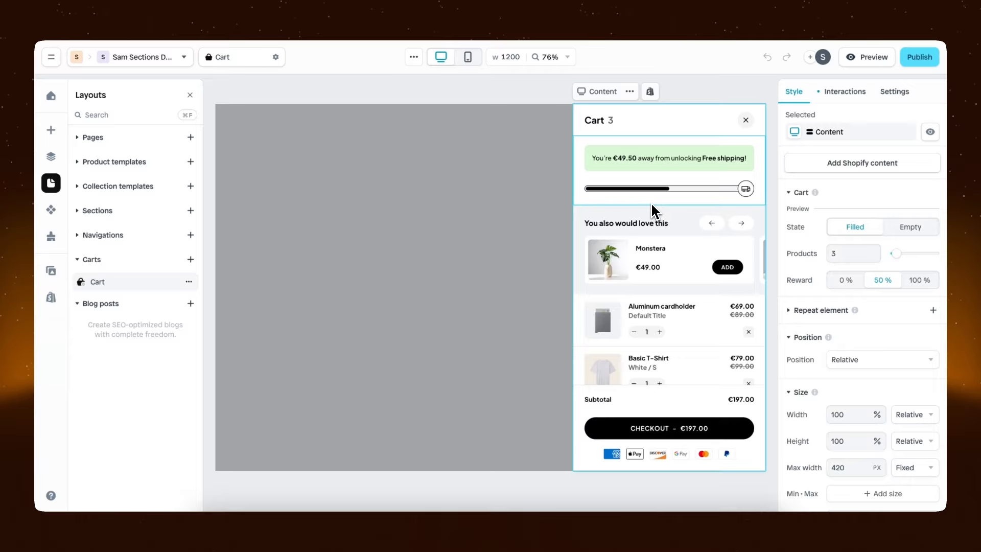
Publish the cart to the connected Shopify store and open its general cart settings
left_click(919, 57)
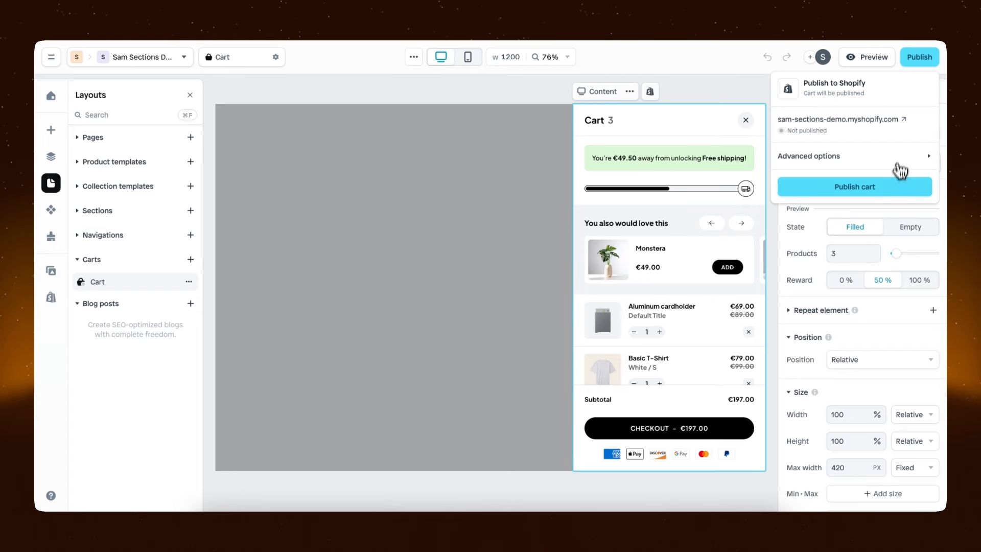
left_click(895, 190)
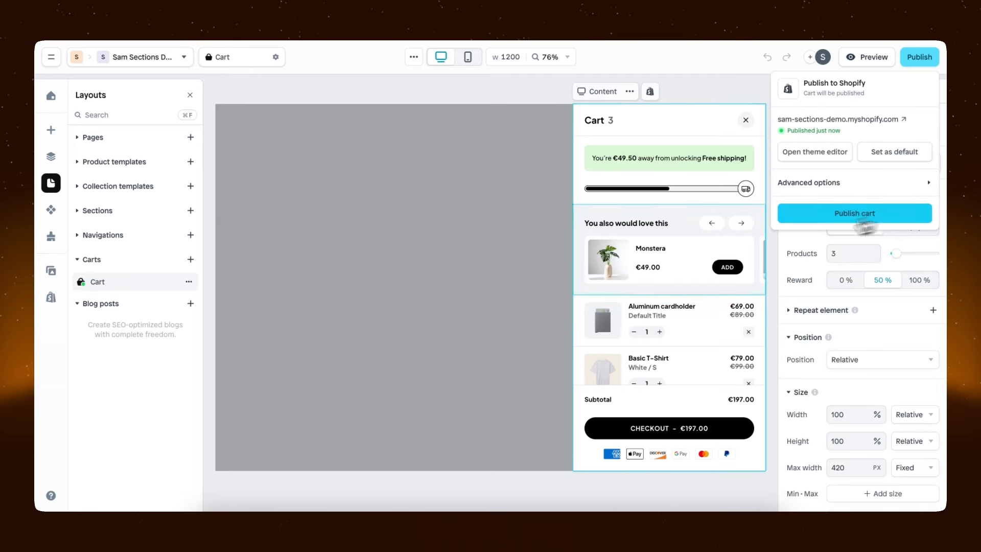
left_click(191, 285)
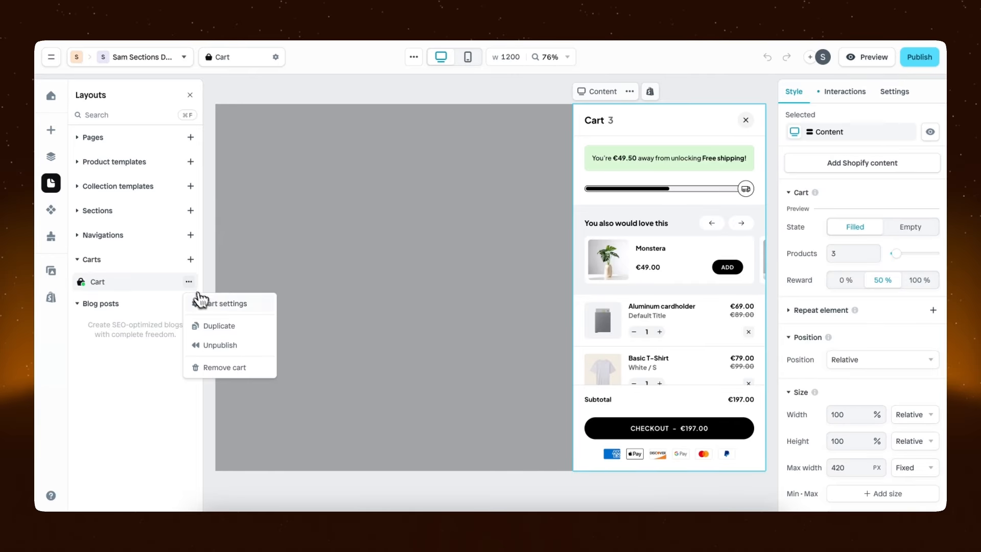
left_click(234, 307)
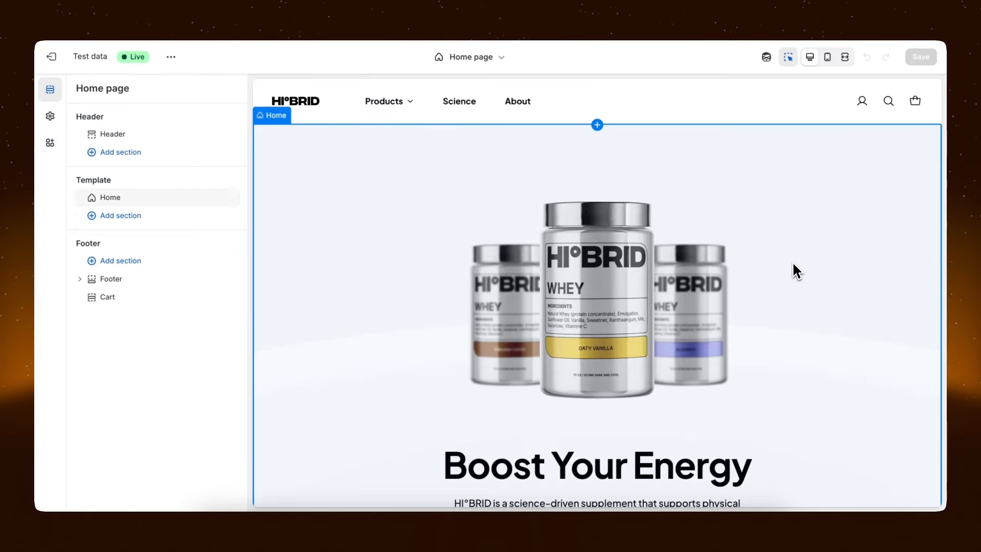
In the Shopify theme editor's home page preview, add the Iced Energy product to the cart and open the cart drawer from the header
scroll(793, 270, "down", 7)
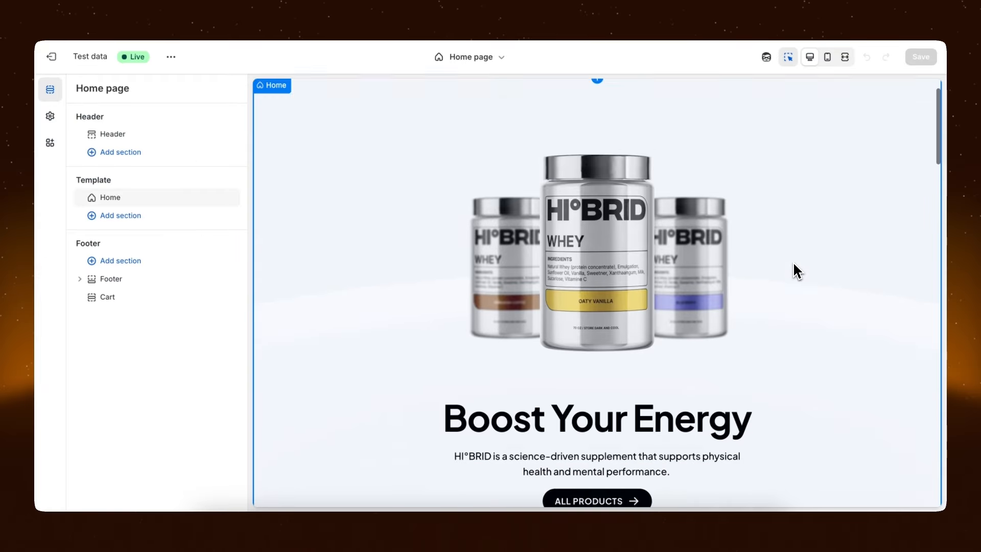
scroll(793, 264, "down", 8)
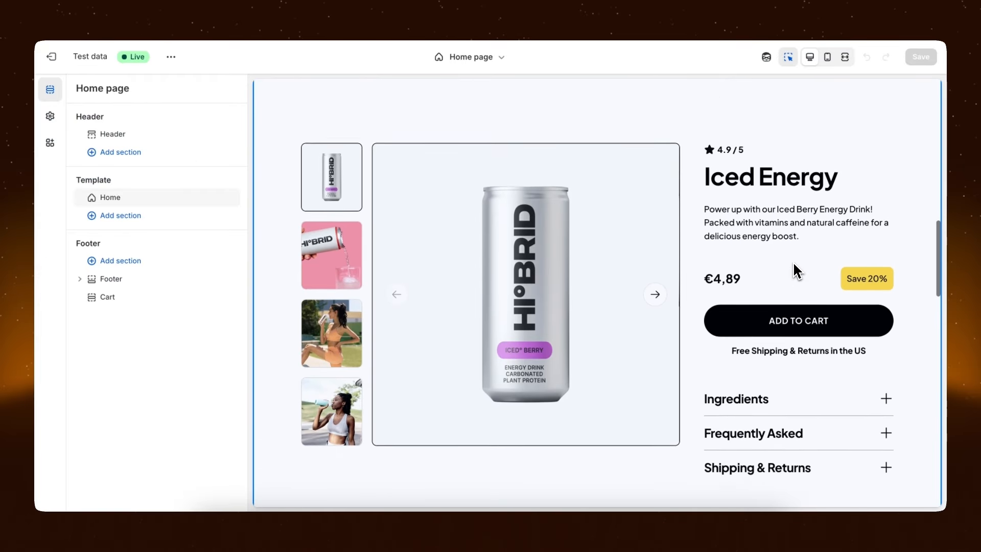
left_click(794, 275)
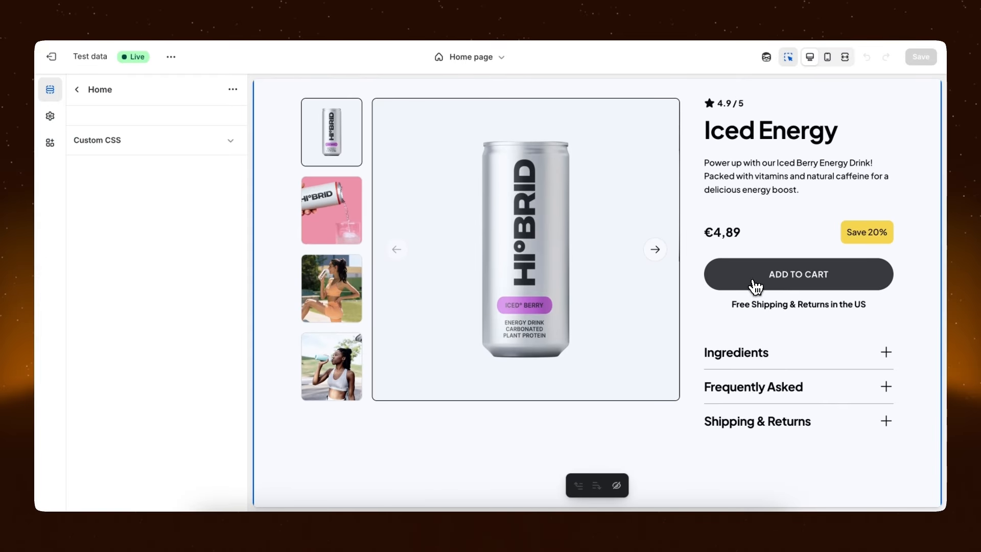
left_click(787, 284)
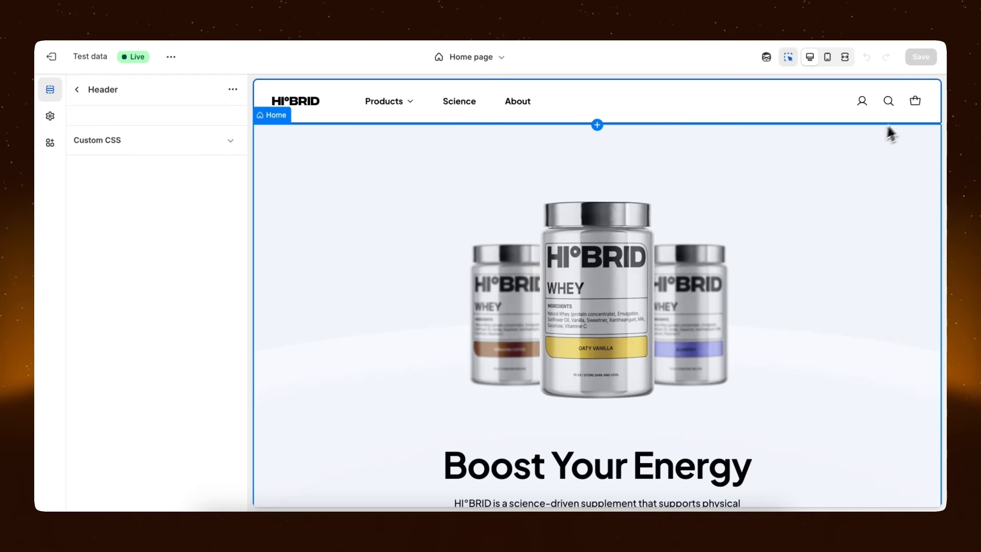
left_click(914, 102)
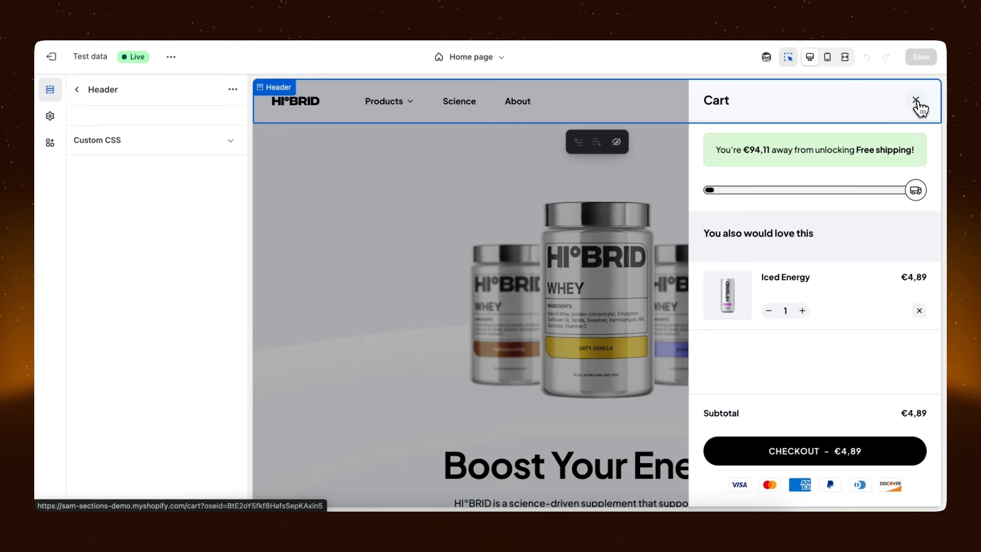